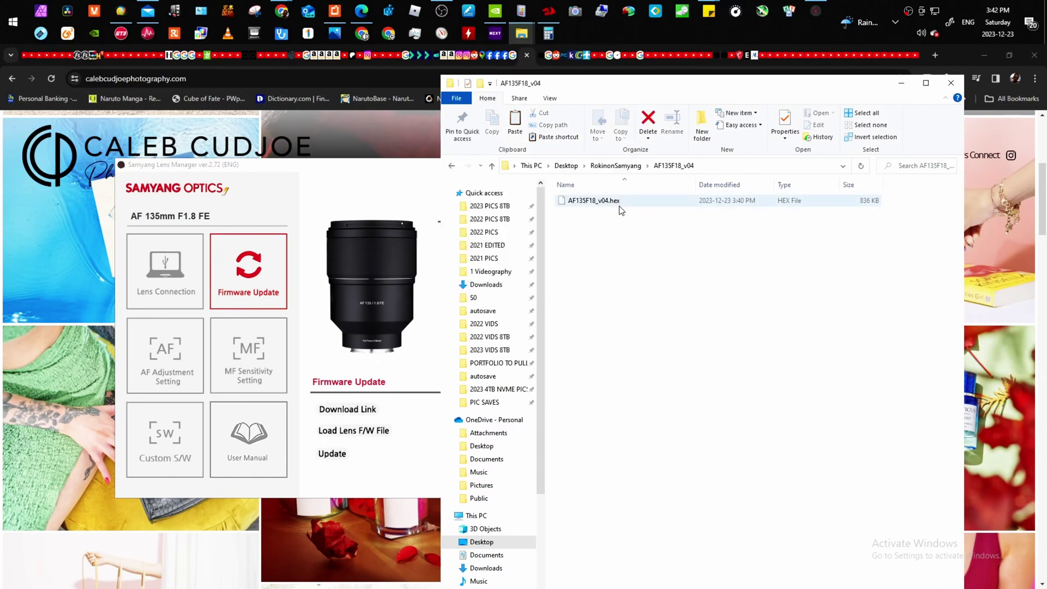
Step: Duplicate AF135F18_v04.hex in the AF135F18_v04 folder with copy and paste
{"action": "left_click", "coordinate": [616, 202]}
{"action": "key", "text": "ctrl+c"}
{"action": "key", "text": "ctrl+v"}
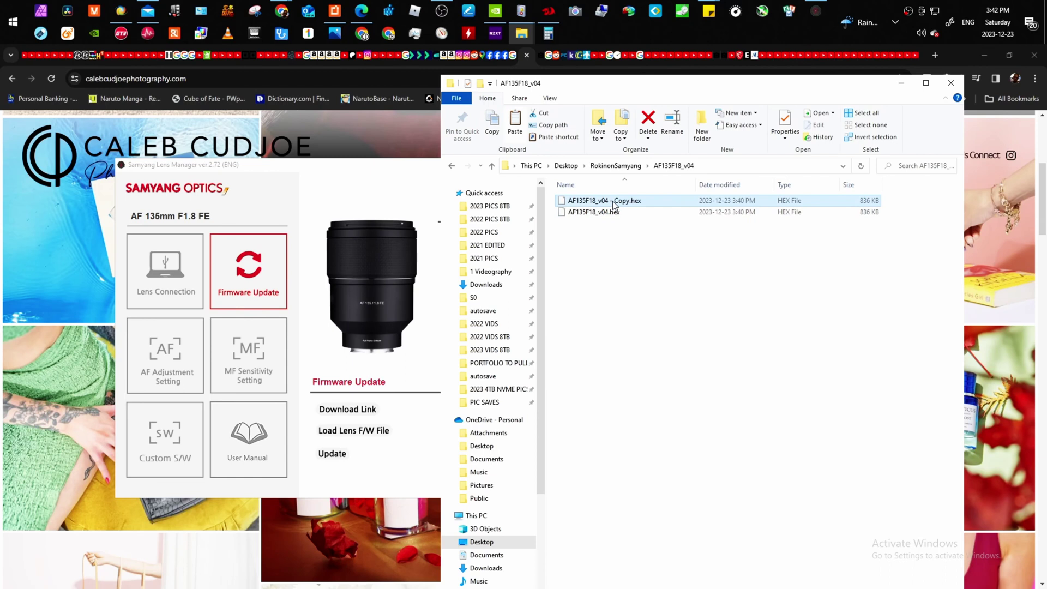
Step: Rename the copy to AF135F18_v05.hex by removing ' - Copy' and changing v04 to v05
{"action": "left_click", "coordinate": [615, 202]}
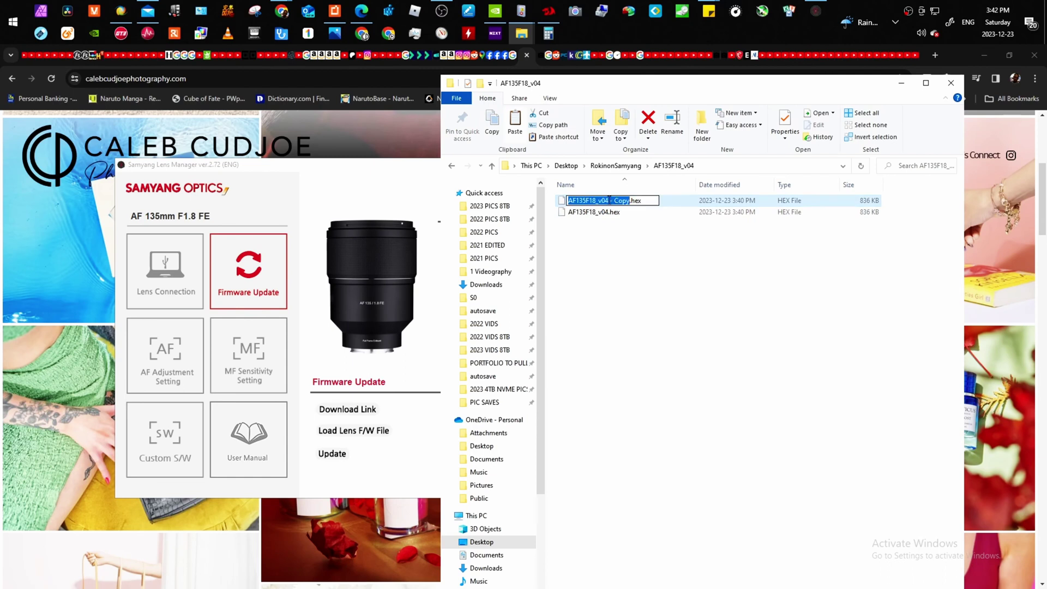
{"action": "left_click", "coordinate": [619, 200]}
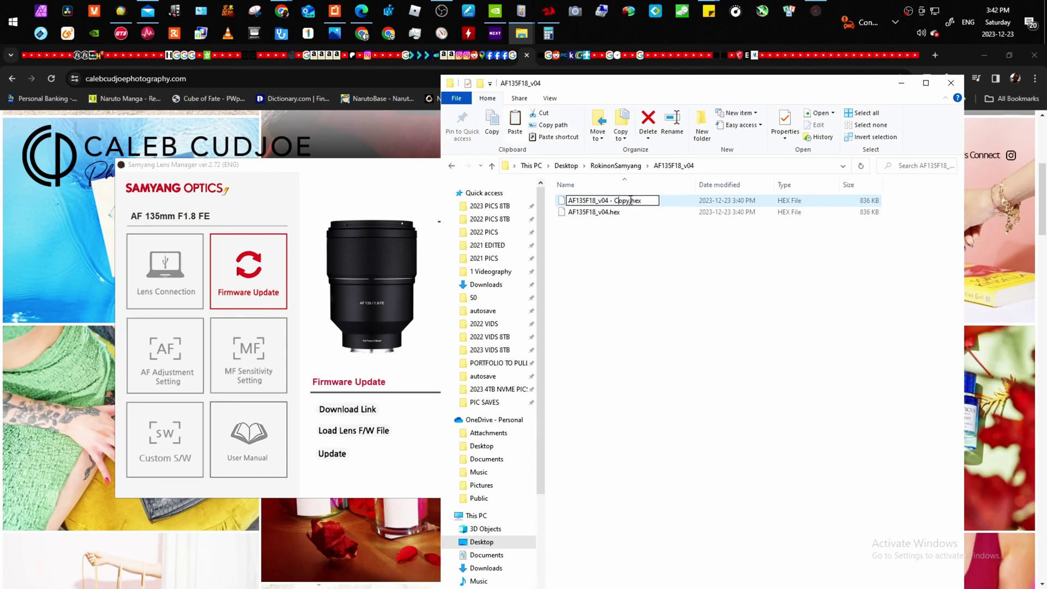
{"action": "left_click_drag", "start_coordinate": [628, 201], "coordinate": [616, 199]}
{"action": "left_click", "coordinate": [630, 201]}
{"action": "left_click", "coordinate": [608, 200], "text": "shift"}
{"action": "key", "text": "BackSpace"}
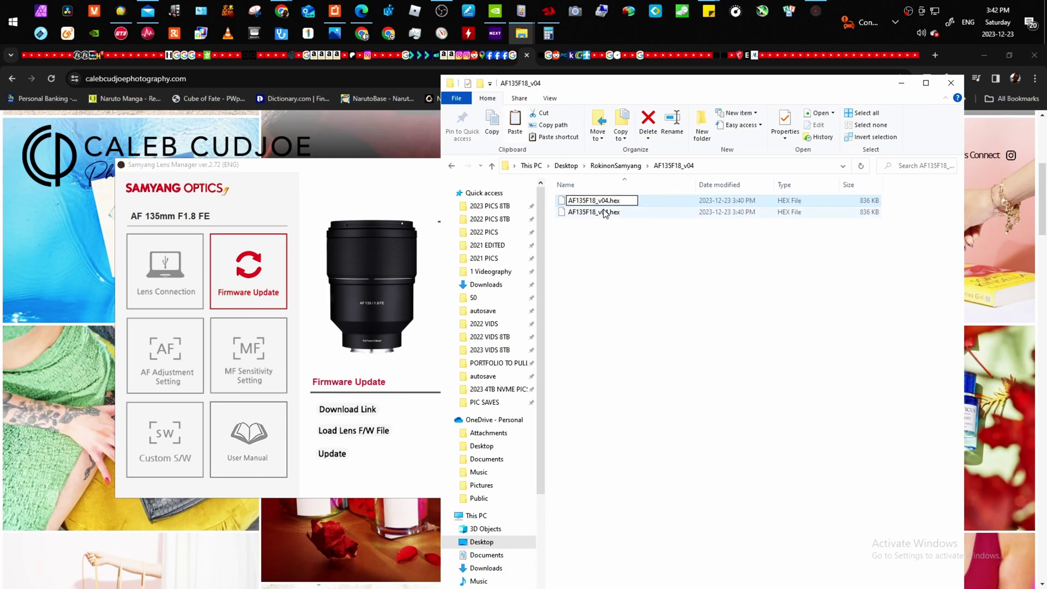
{"action": "type", "text": "5"}
{"action": "key", "text": "Return"}
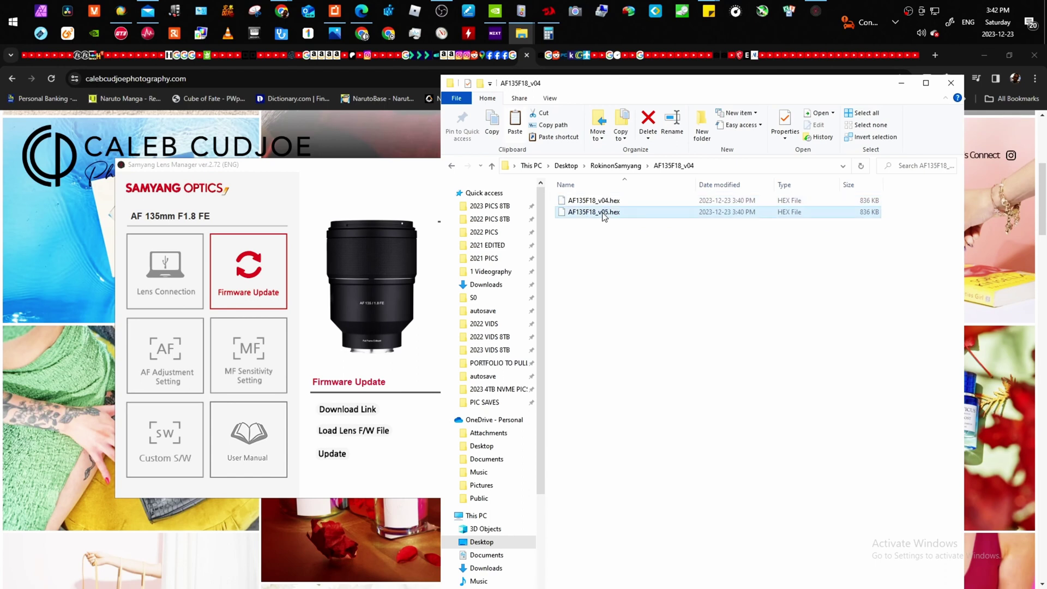
{"action": "left_click", "coordinate": [629, 259]}
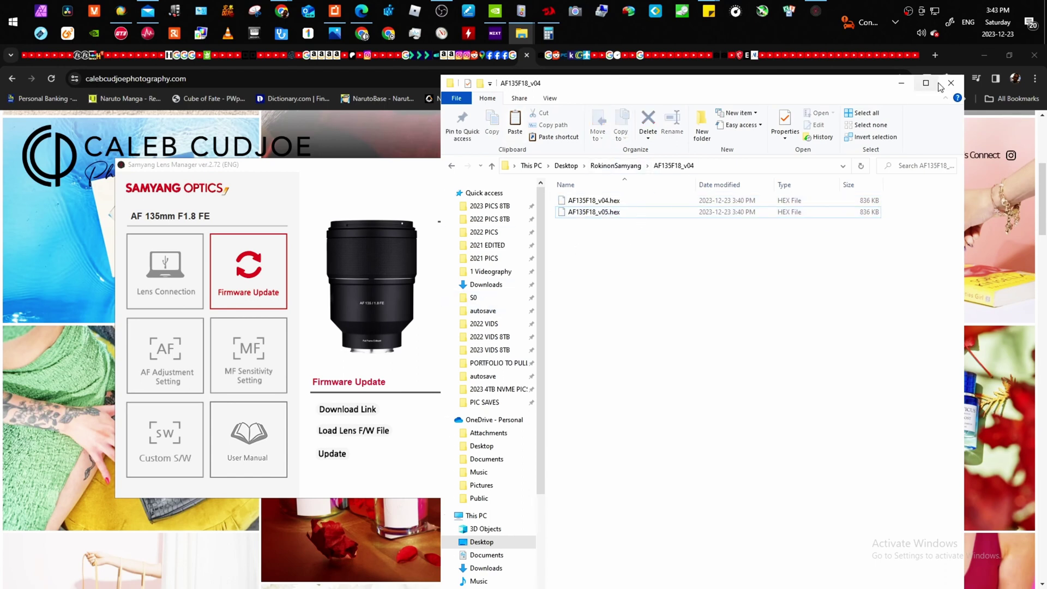
Step: Load AF135F18_v05.hex from the AF135F18_v04 folder and acknowledge the reading-complete message
{"action": "left_click", "coordinate": [902, 83]}
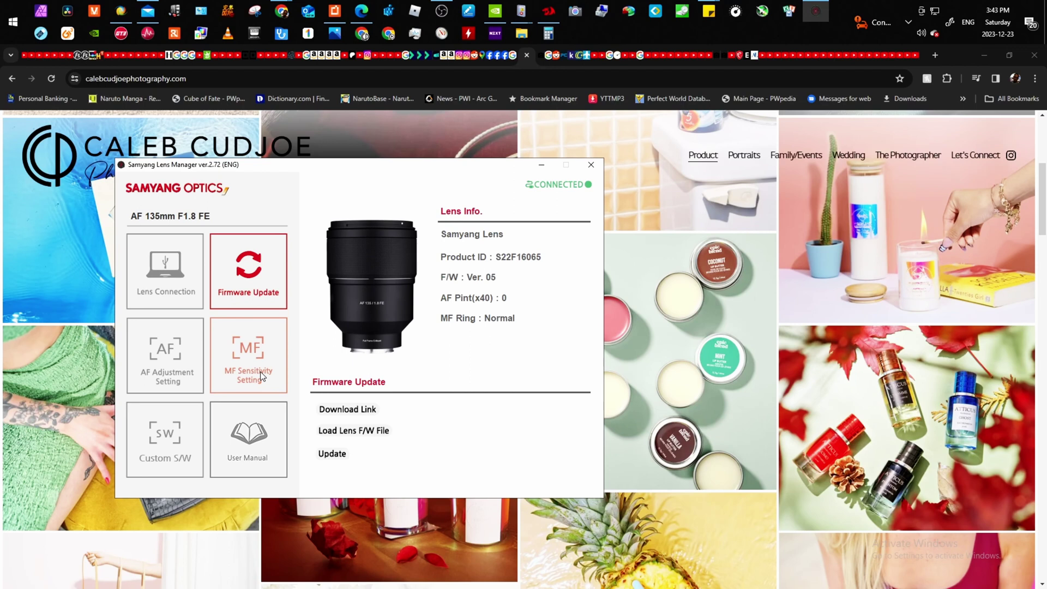
{"action": "left_click", "coordinate": [345, 431]}
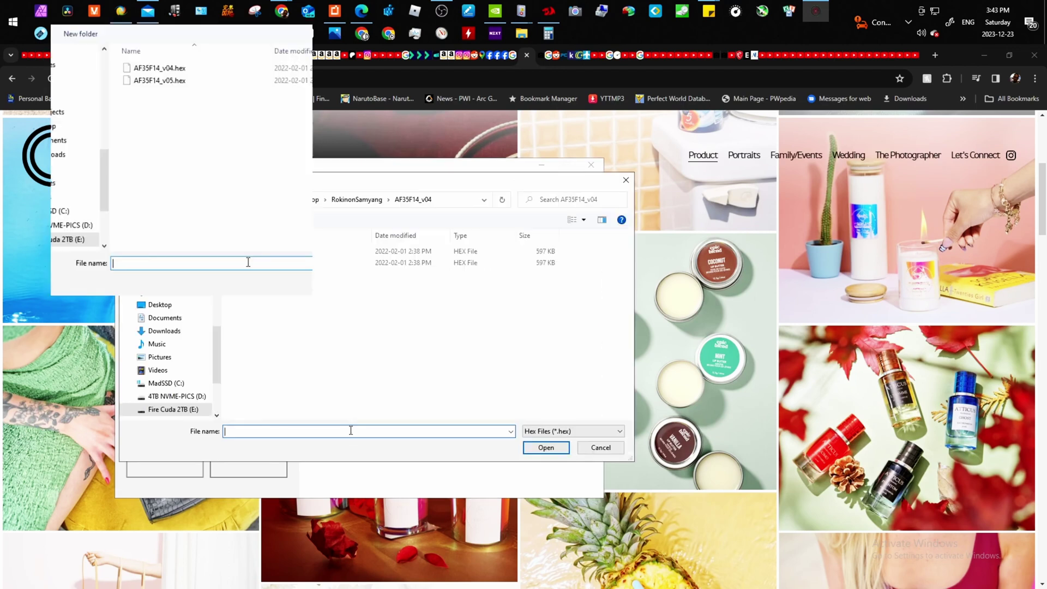
{"action": "left_click", "coordinate": [352, 200]}
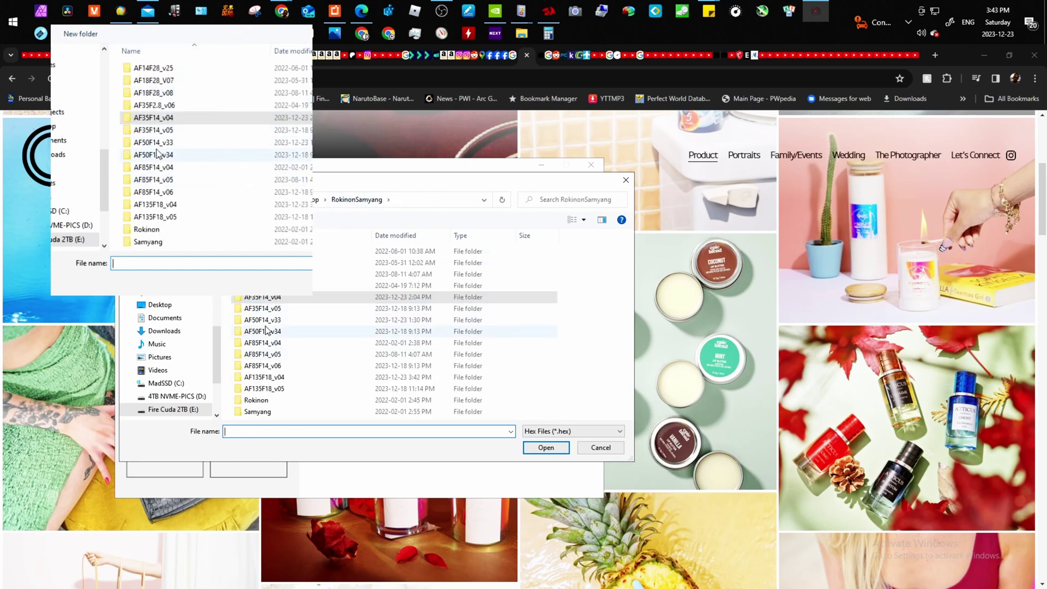
{"action": "double_click", "coordinate": [264, 377]}
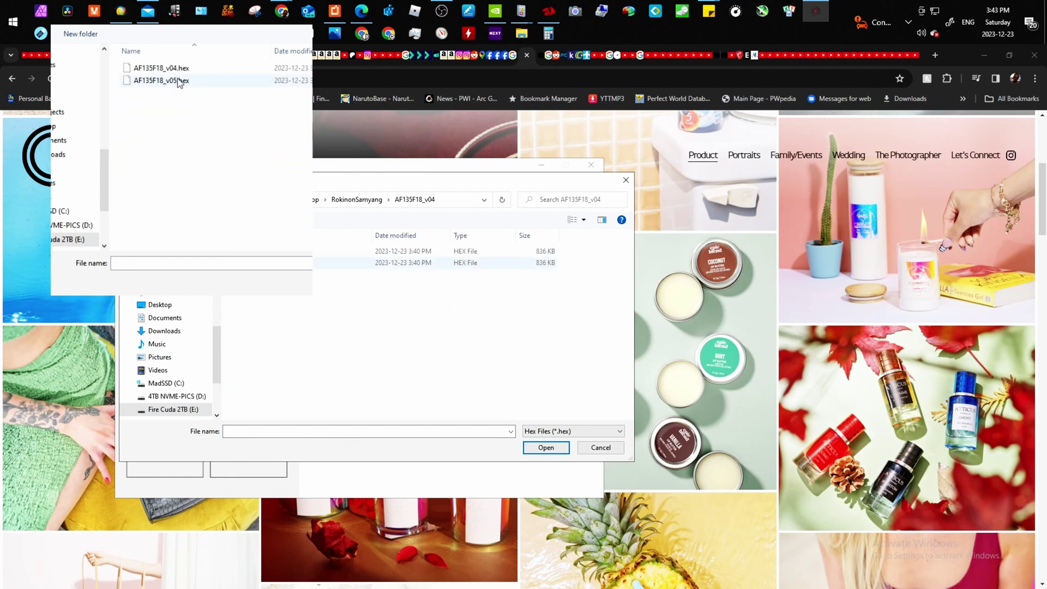
{"action": "left_click", "coordinate": [180, 82]}
{"action": "left_click", "coordinate": [543, 446]}
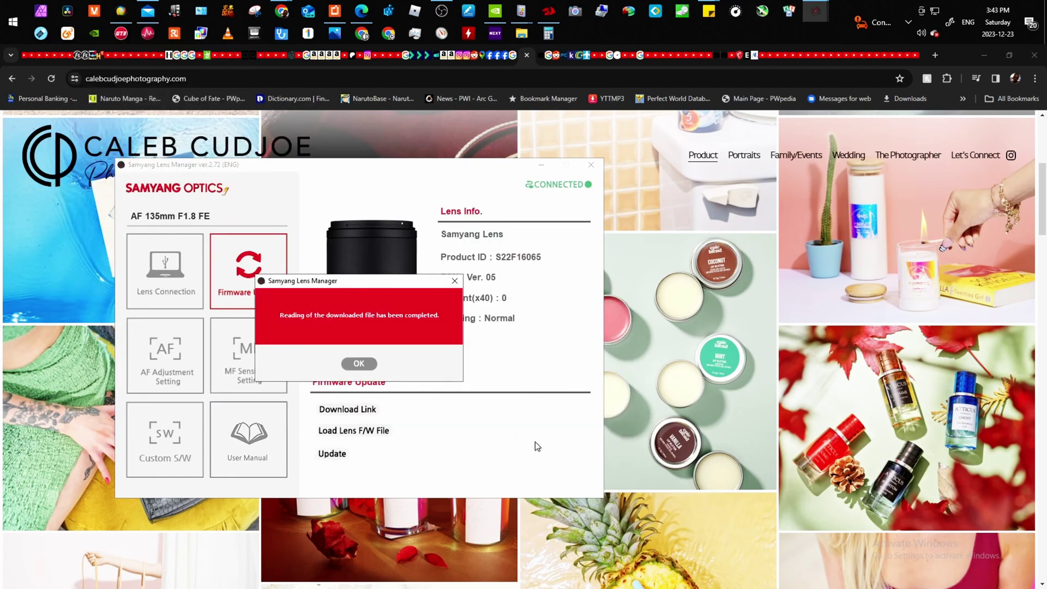
{"action": "left_click", "coordinate": [359, 363]}
Step: Try loading AF135F18_v04.hex and move the resulting latest-version warning aside
{"action": "left_click", "coordinate": [353, 431]}
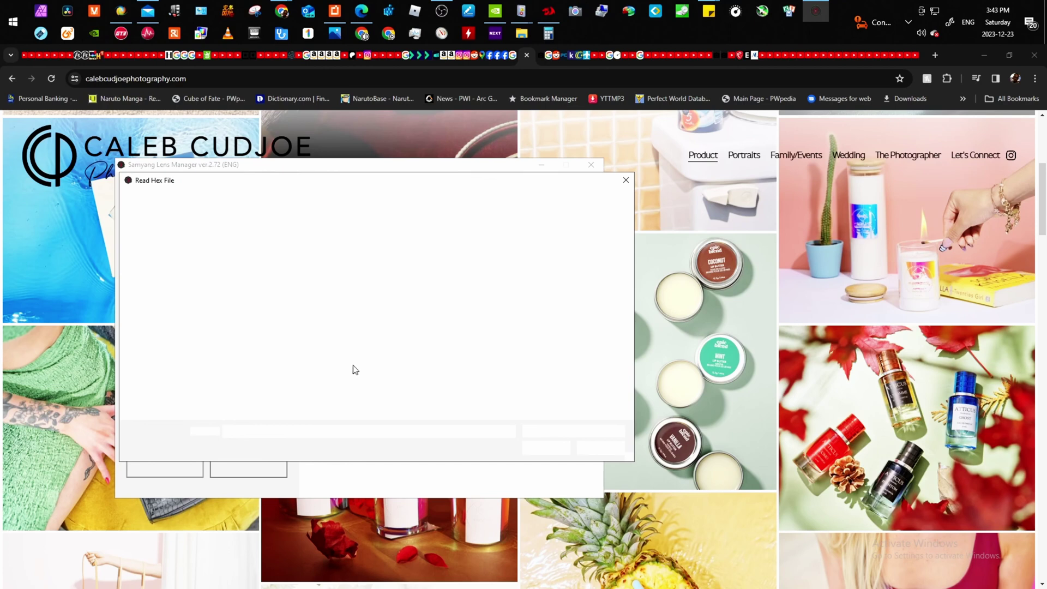
{"action": "left_click", "coordinate": [157, 68]}
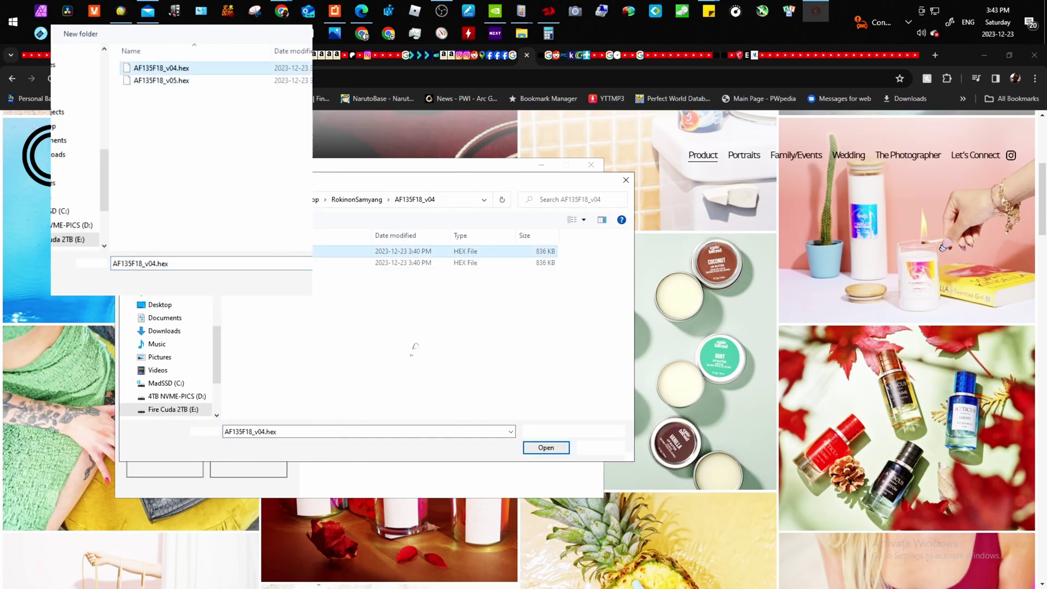
{"action": "left_click", "coordinate": [546, 448]}
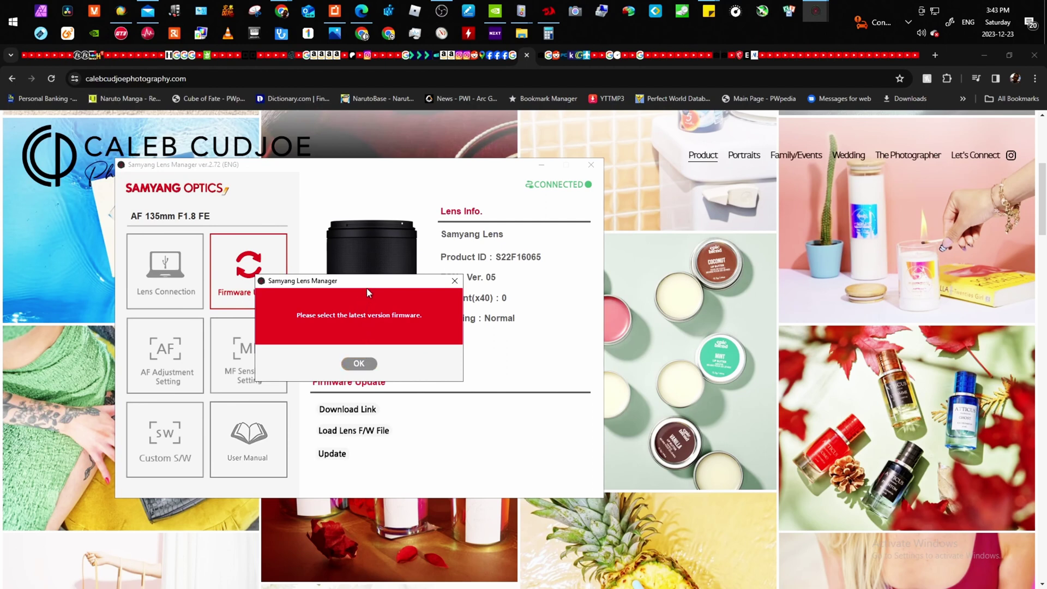
{"action": "left_click_drag", "start_coordinate": [368, 283], "coordinate": [400, 301]}
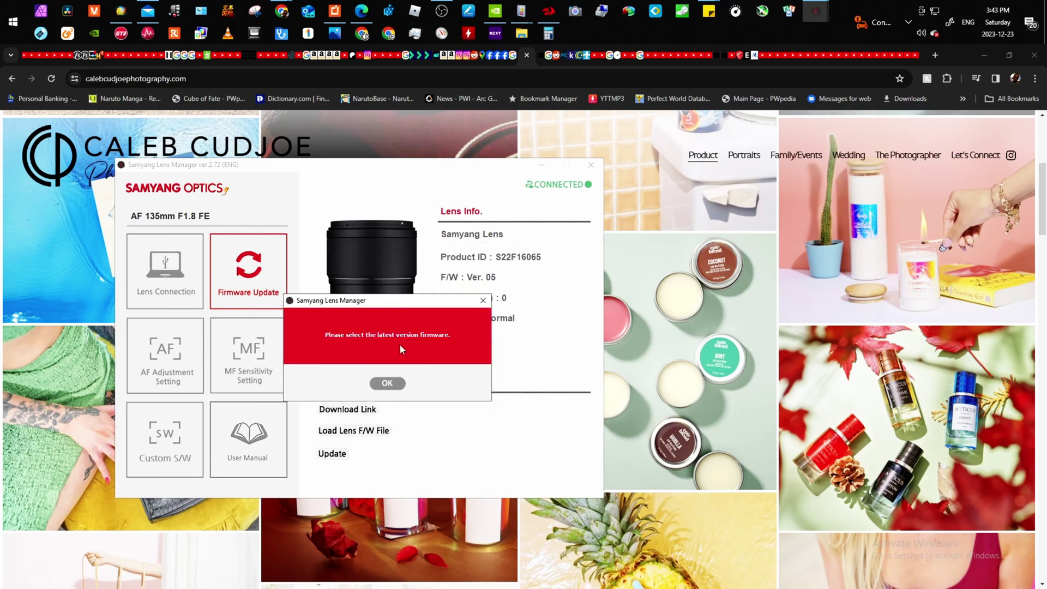
Step: Dismiss the warning, load the renamed AF135F18_v05.hex and confirm the reading-complete message
{"action": "left_click", "coordinate": [388, 384]}
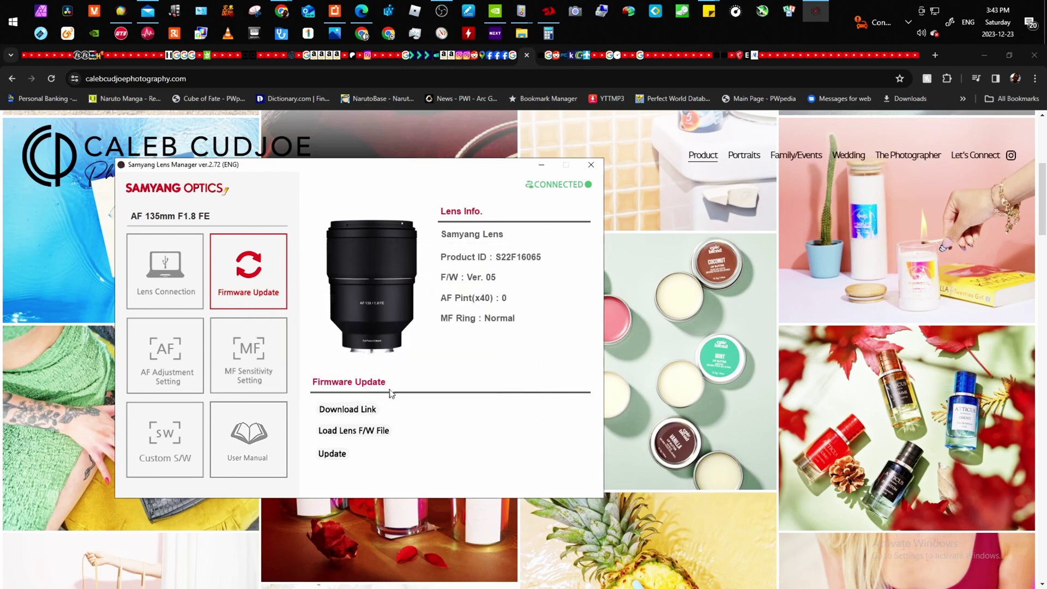
{"action": "left_click", "coordinate": [353, 431]}
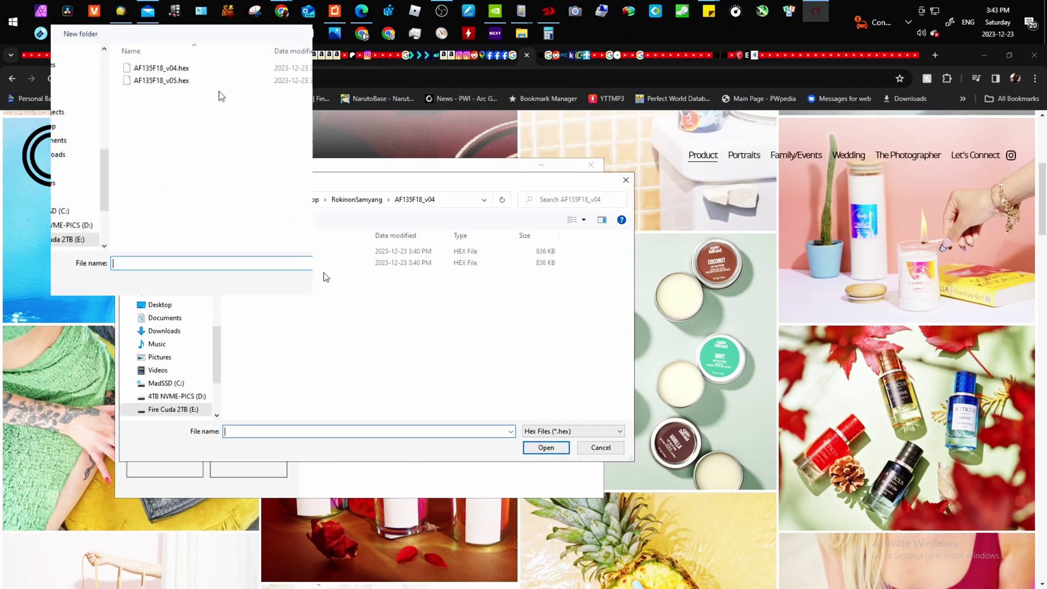
{"action": "left_click", "coordinate": [298, 264]}
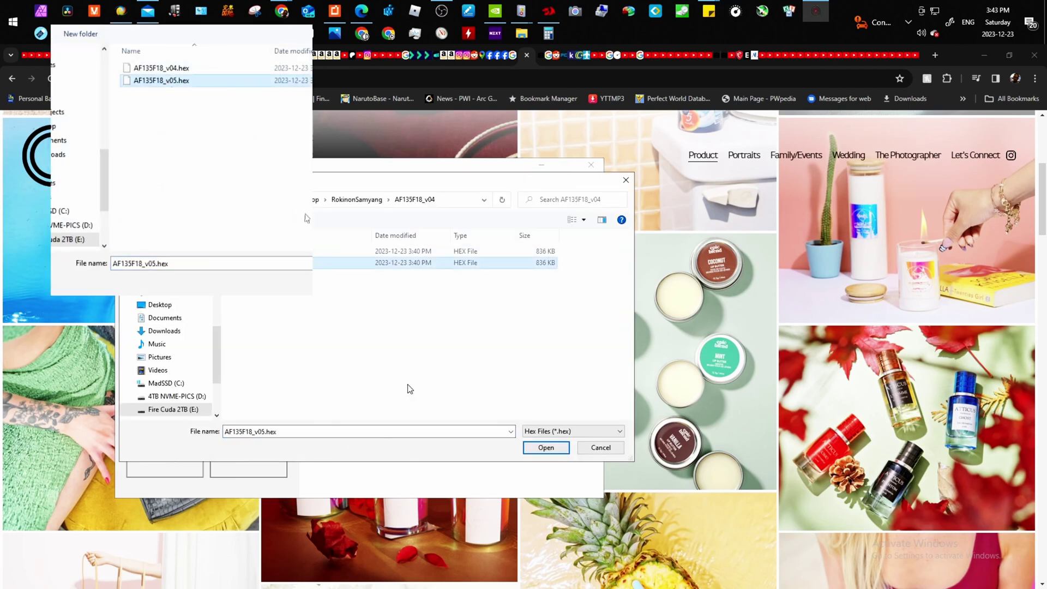
{"action": "left_click", "coordinate": [555, 452]}
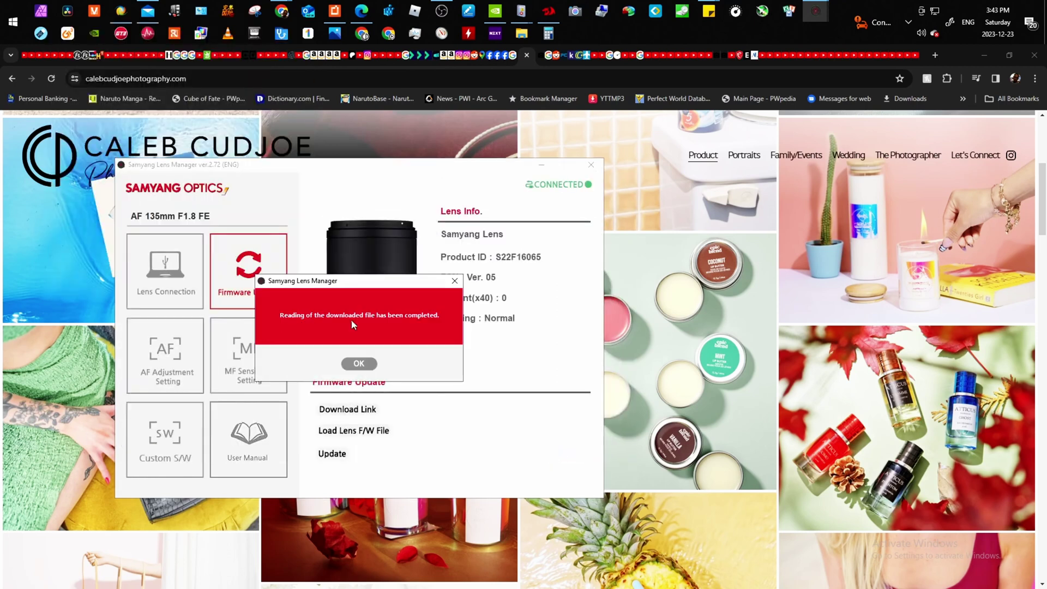
{"action": "left_click", "coordinate": [359, 364]}
Step: Flash the loaded firmware to the lens, close the completion notice, and decline another update
{"action": "left_click", "coordinate": [332, 455]}
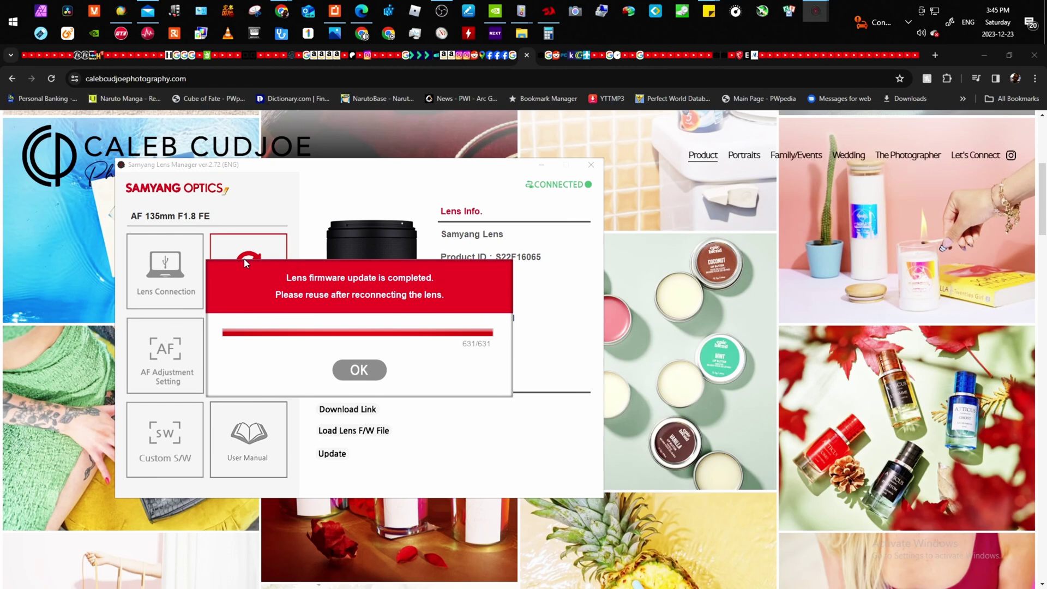
{"action": "left_click", "coordinate": [359, 370]}
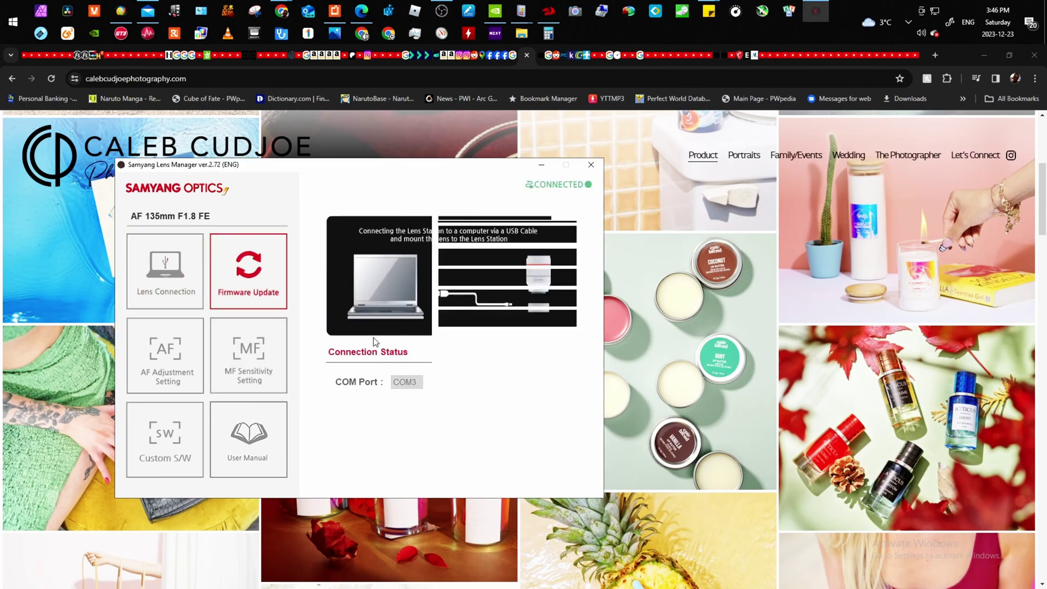
{"action": "left_click", "coordinate": [593, 355]}
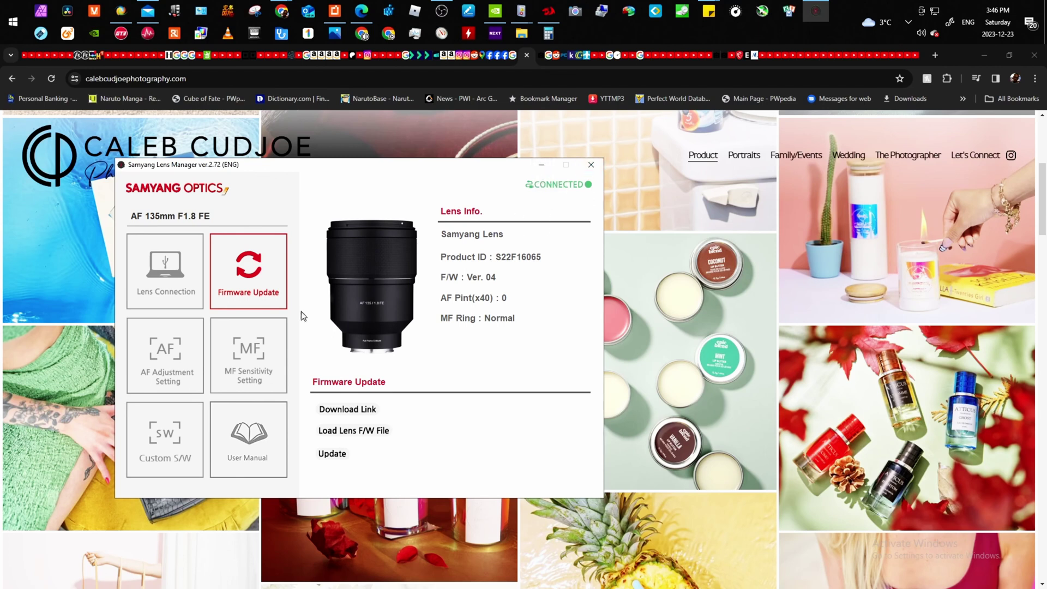
Step: Disconnect the lens from COM3 on the Lens Connection page
{"action": "left_click", "coordinate": [166, 271]}
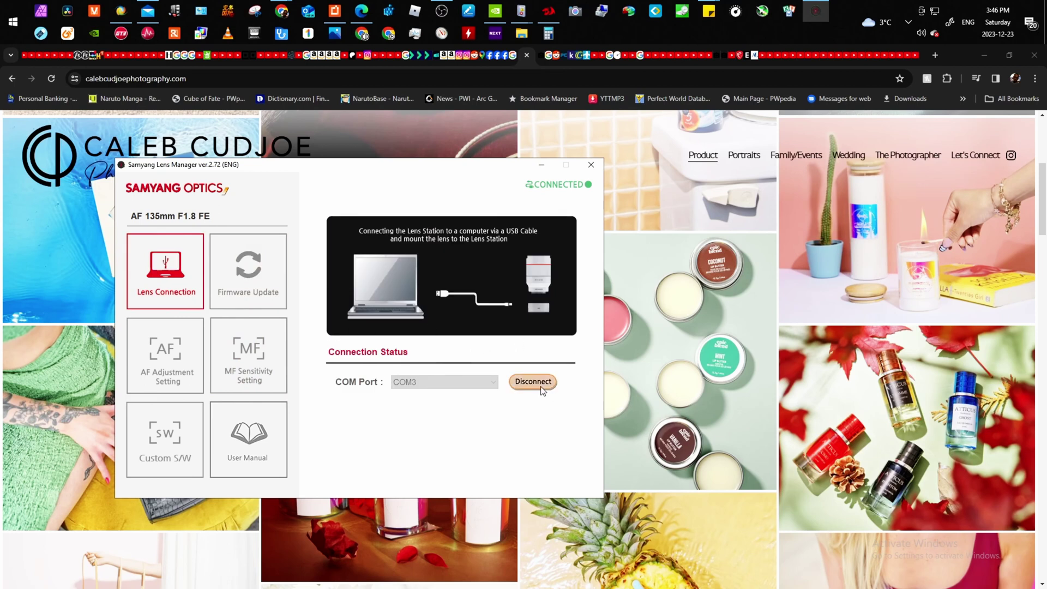
{"action": "left_click", "coordinate": [534, 382]}
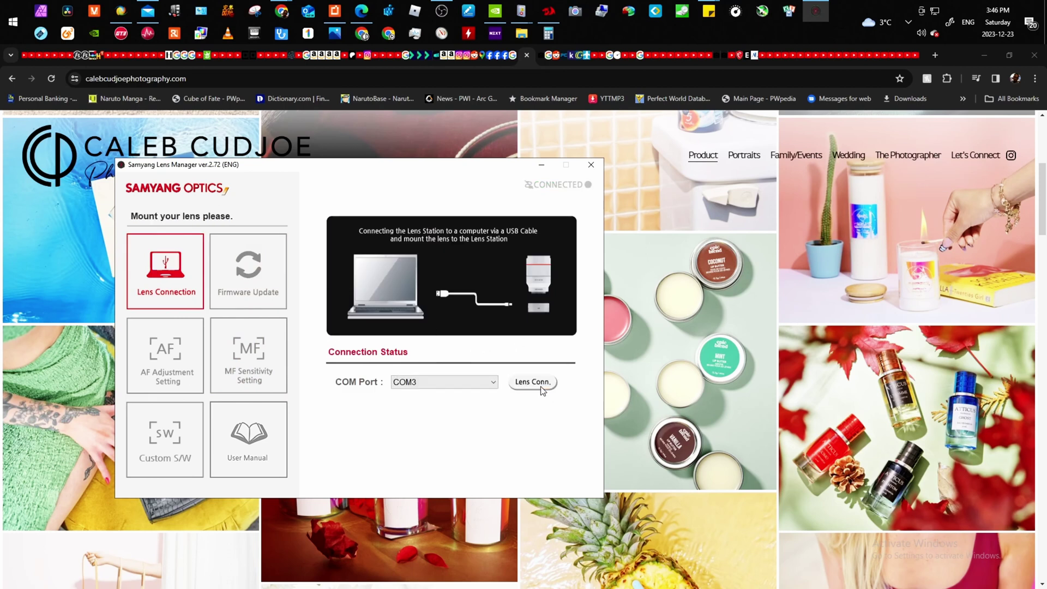